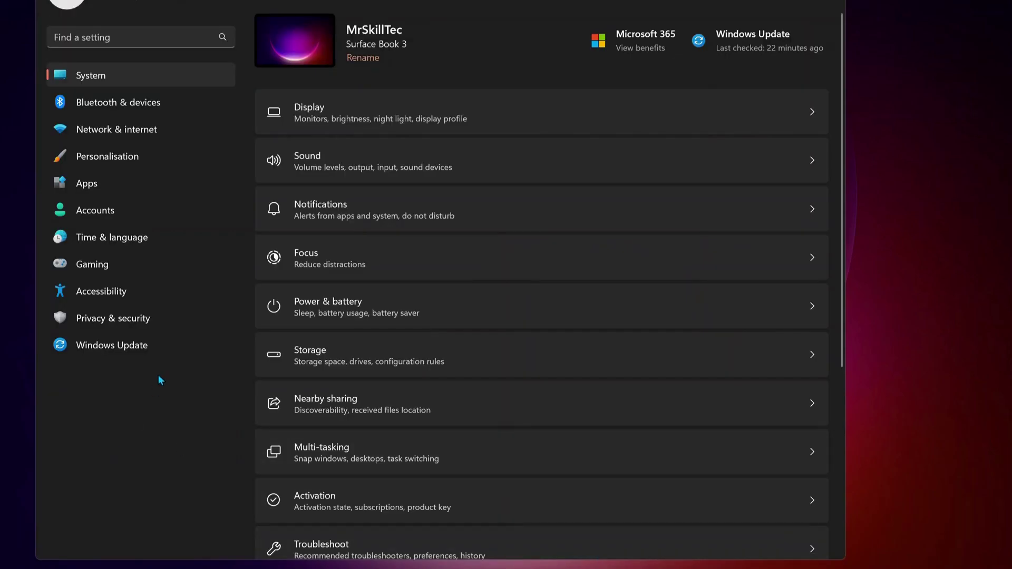
- Open the Windows Update page and run a check for new updates
{"action": "left_click", "coordinate": [123, 346]}
{"action": "left_click", "coordinate": [772, 45]}
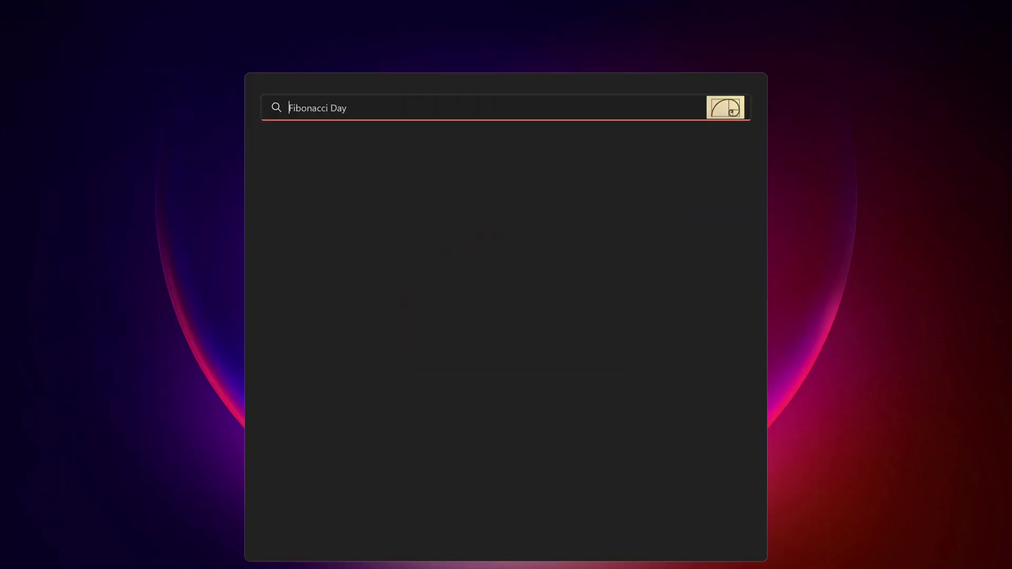
- Run sfc /scannow in a Command Prompt started as administrator
{"action": "type", "text": "cmd"}
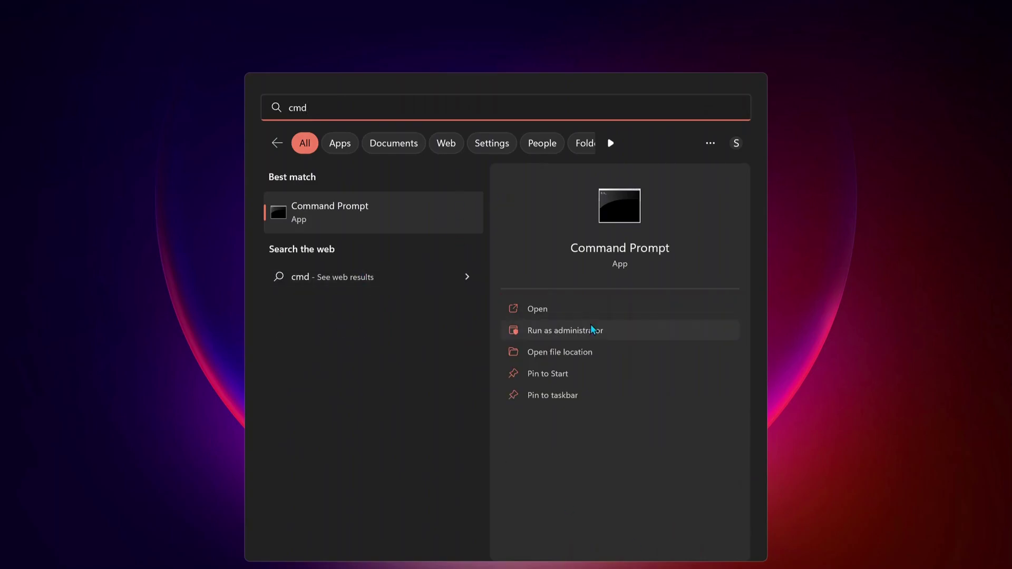
{"action": "left_click", "coordinate": [571, 335]}
{"action": "type", "text": "sfc /scannow"}
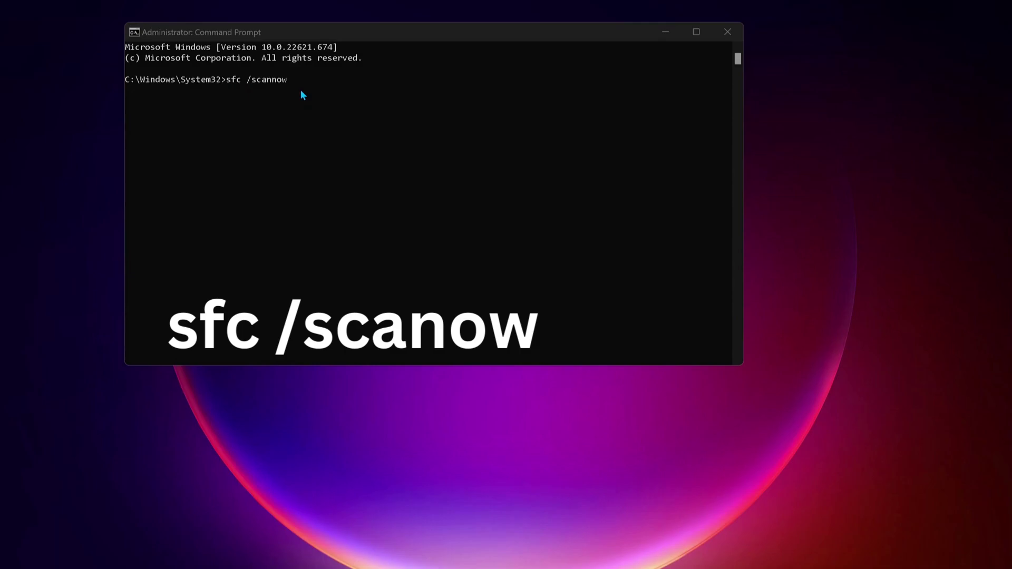
{"action": "key", "text": "Return"}
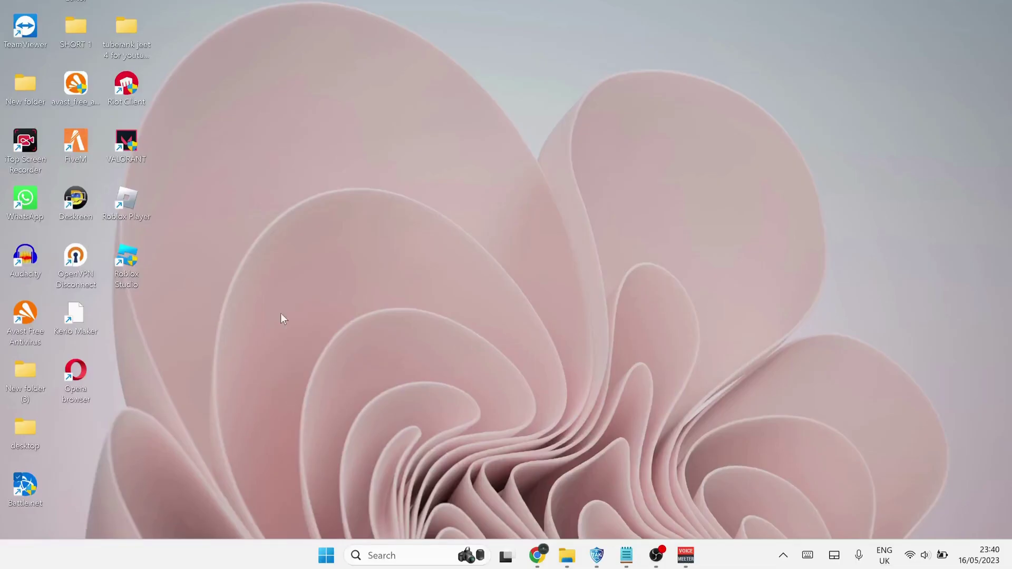
- Set the Roblox Player shortcut to Windows 8 compatibility, administrator rights and no full-screen optimisations
{"action": "right_click", "coordinate": [132, 209]}
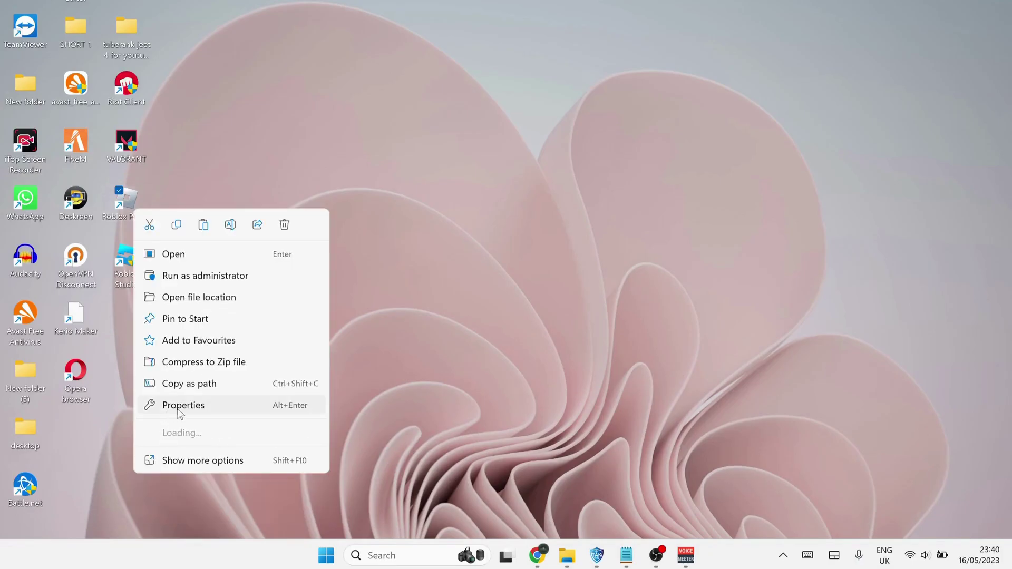
{"action": "left_click", "coordinate": [182, 406]}
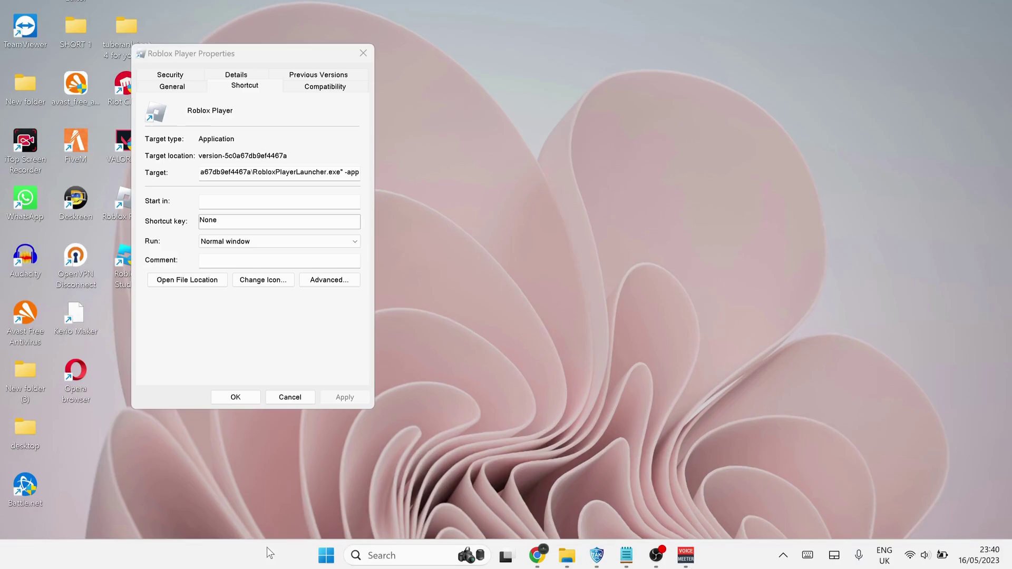
{"action": "left_click", "coordinate": [323, 88]}
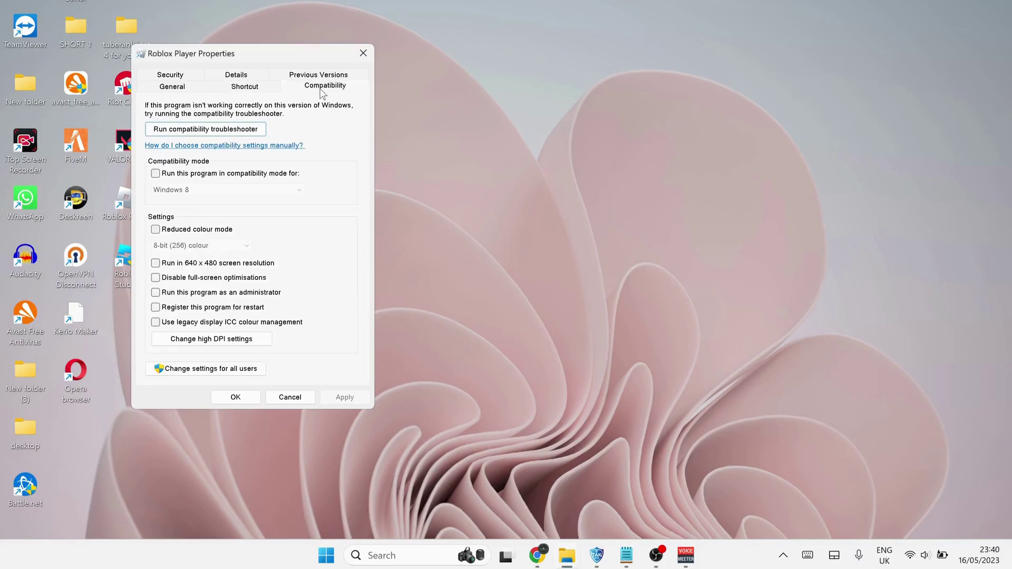
{"action": "left_click", "coordinate": [155, 174]}
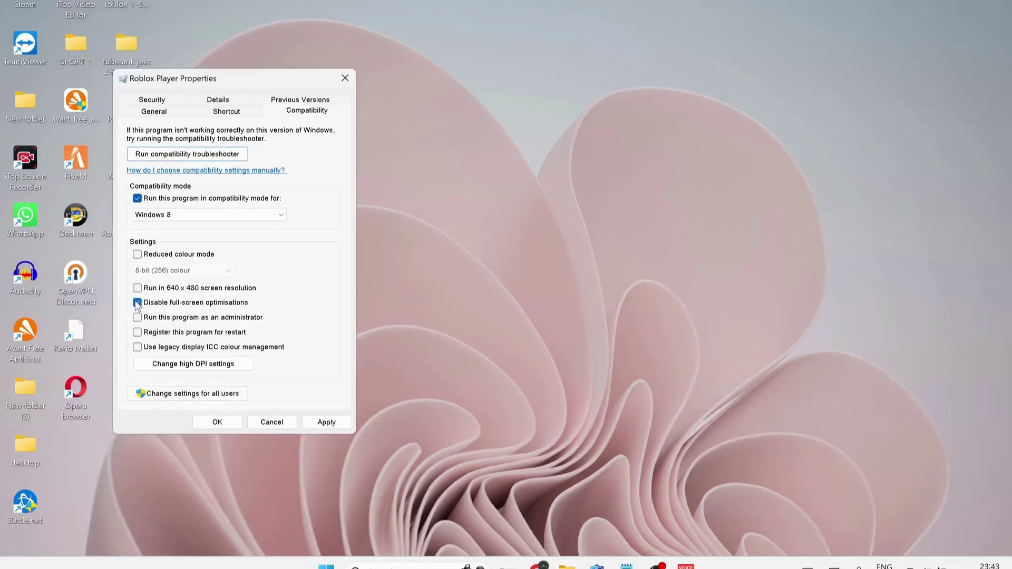
{"action": "left_click", "coordinate": [137, 318]}
{"action": "left_click", "coordinate": [321, 421]}
{"action": "left_click", "coordinate": [223, 421]}
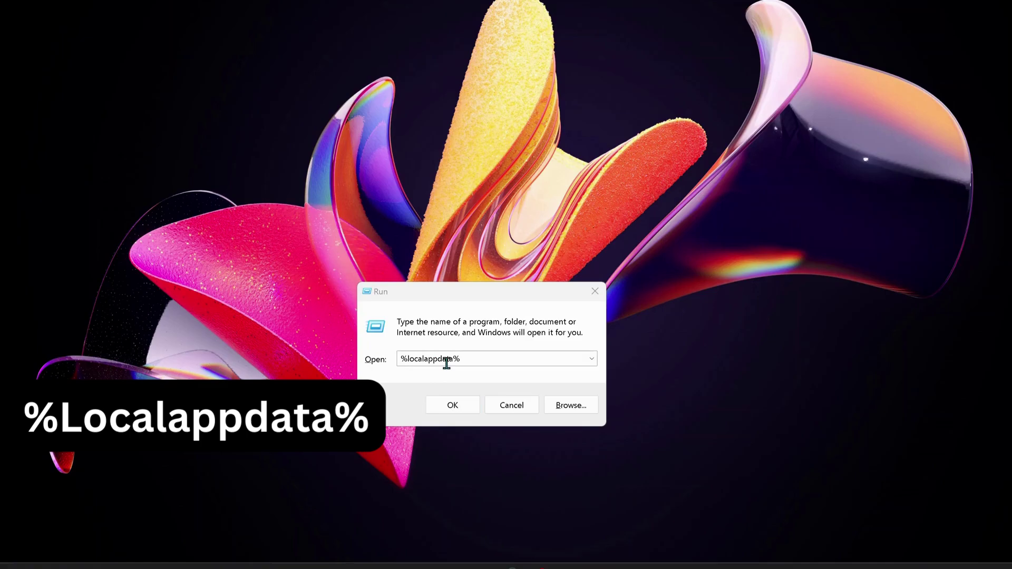
- Open the %localappdata% folder and delete the Roblox folder
{"action": "left_click", "coordinate": [455, 413]}
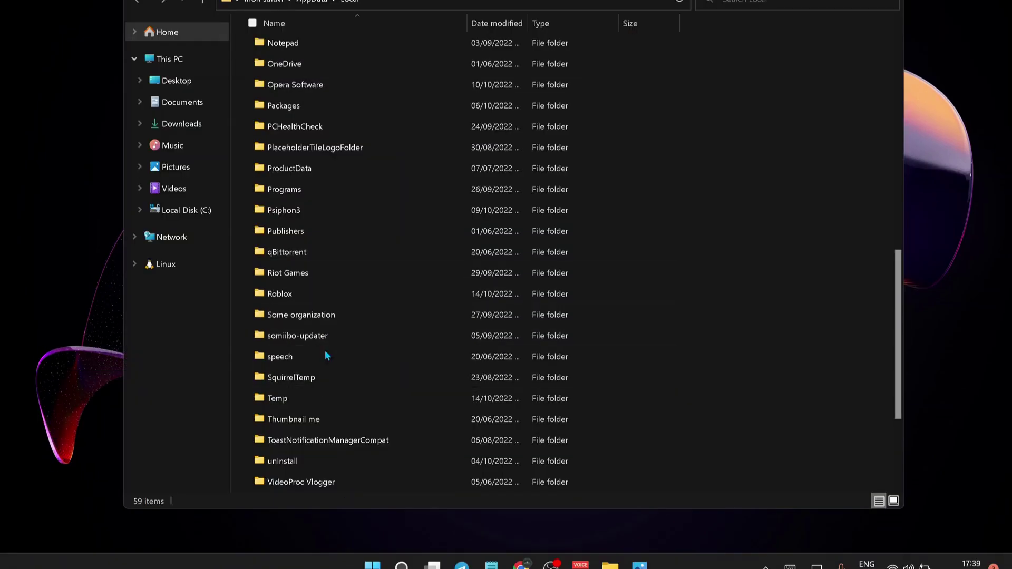
{"action": "right_click", "coordinate": [293, 288]}
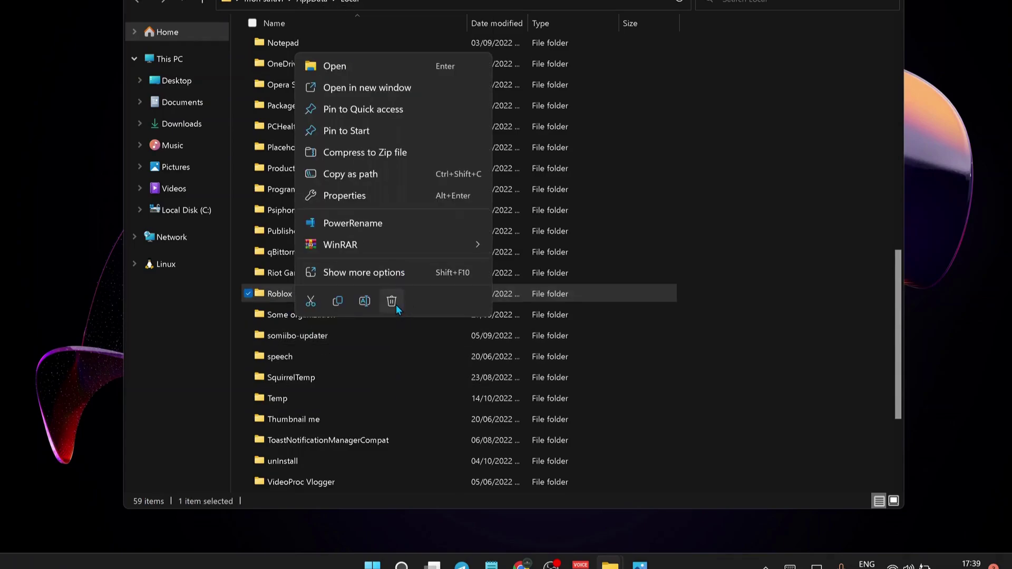
{"action": "left_click", "coordinate": [397, 304]}
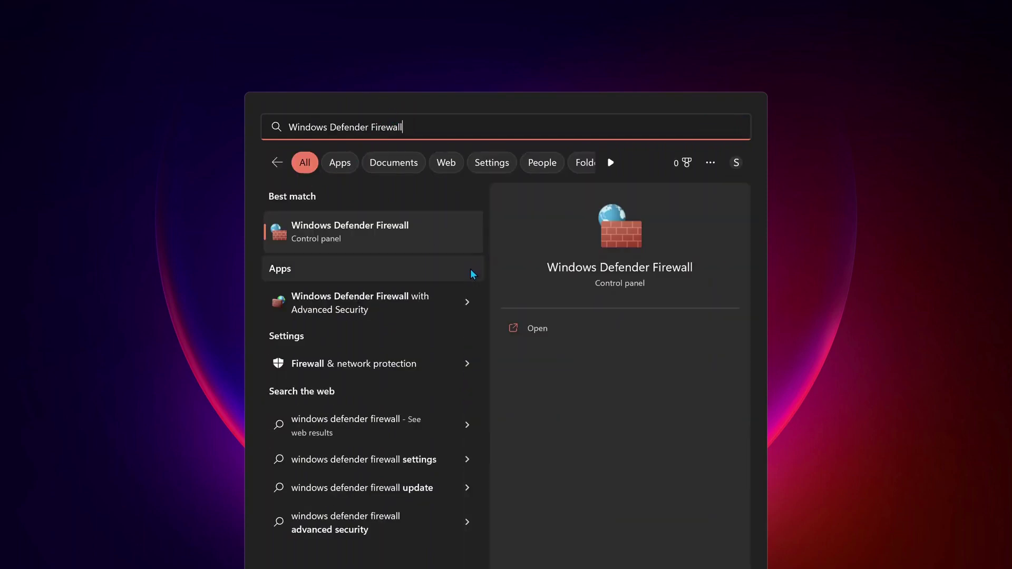
- Open Windows Defender Firewall's allowed apps list, unlock it and start allowing another app
{"action": "key", "text": "Return"}
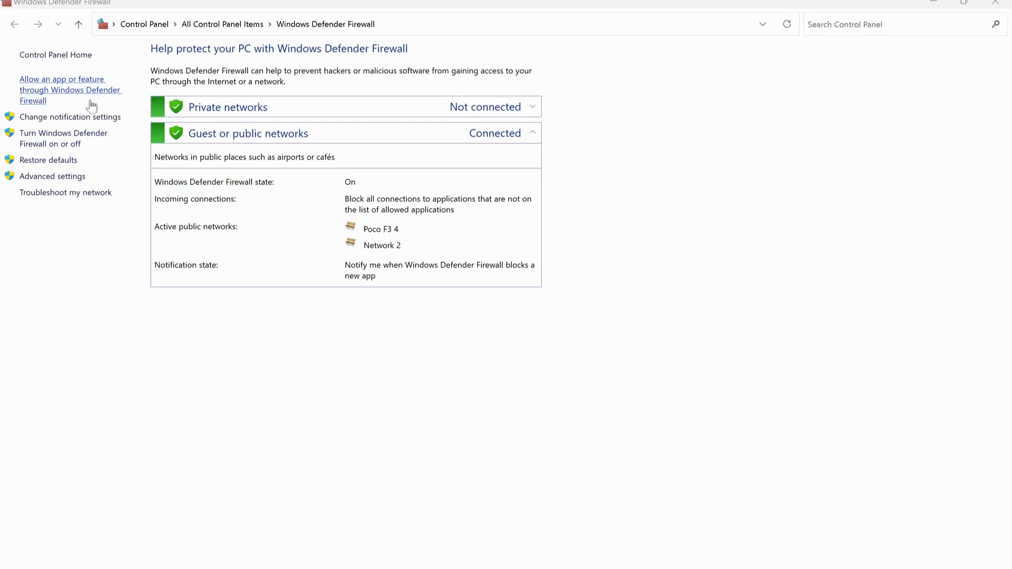
{"action": "left_click", "coordinate": [47, 89]}
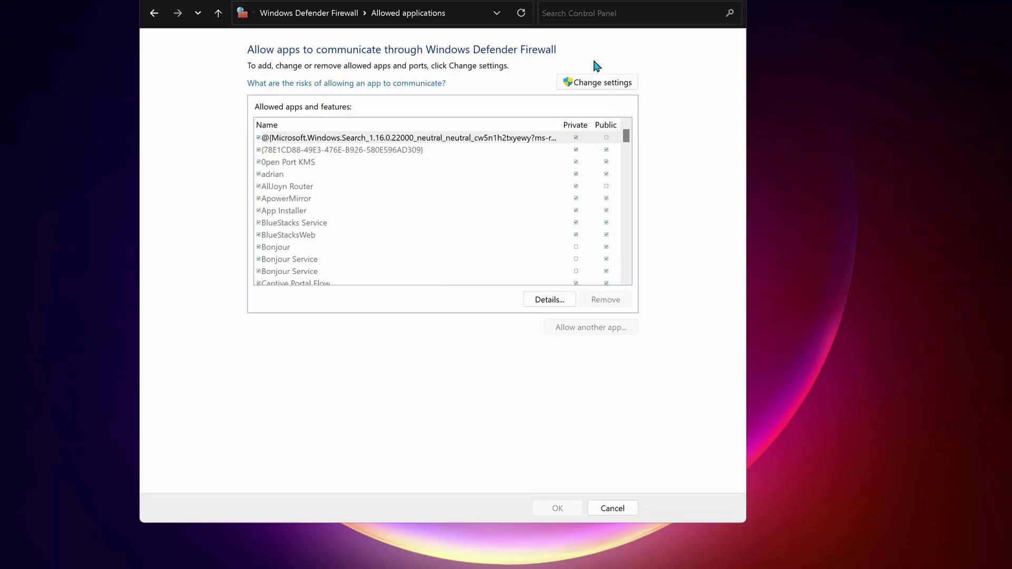
{"action": "left_click", "coordinate": [595, 84]}
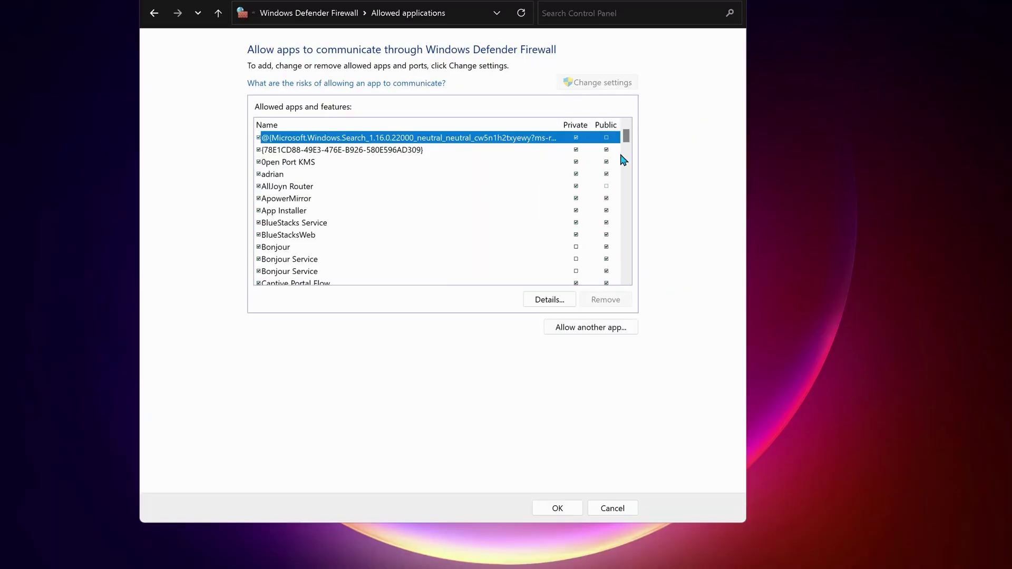
{"action": "left_click", "coordinate": [600, 331]}
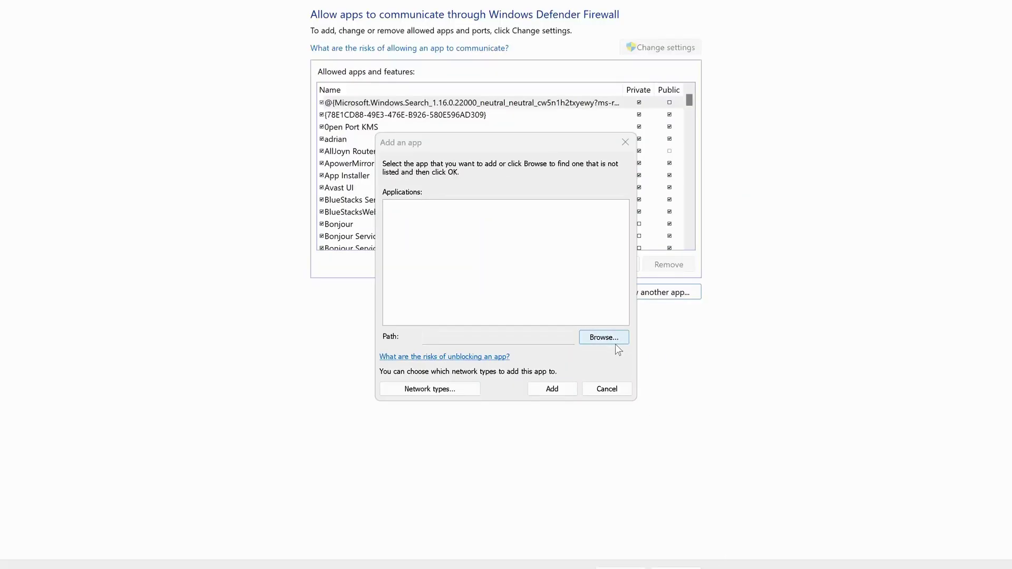
- Browse to Program Files (x86)\Roblox\Versions and add RobloxStudioLauncherBeta.exe as an allowed app
{"action": "left_click", "coordinate": [601, 337]}
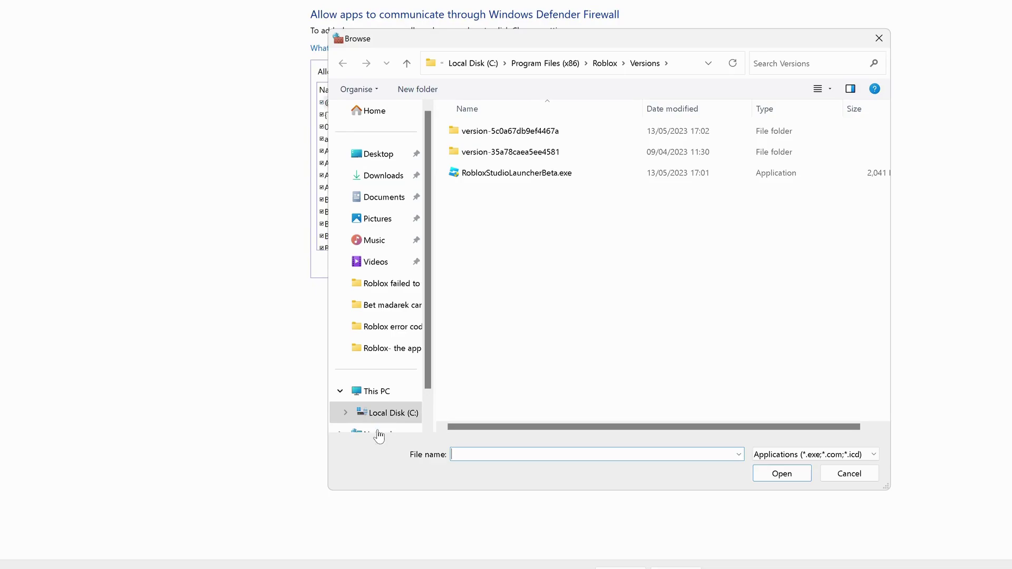
{"action": "left_click", "coordinate": [392, 416]}
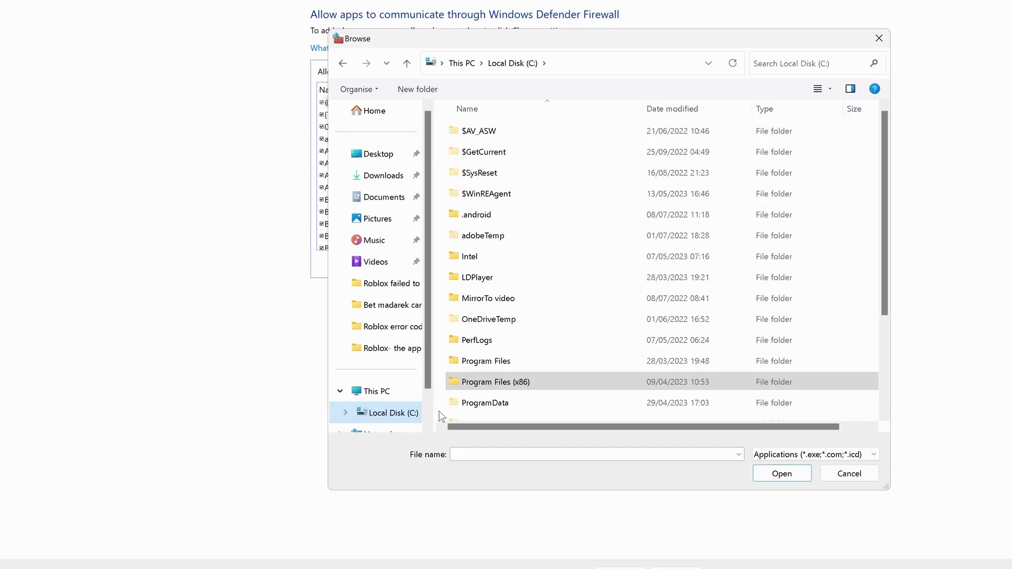
{"action": "left_click", "coordinate": [488, 298]}
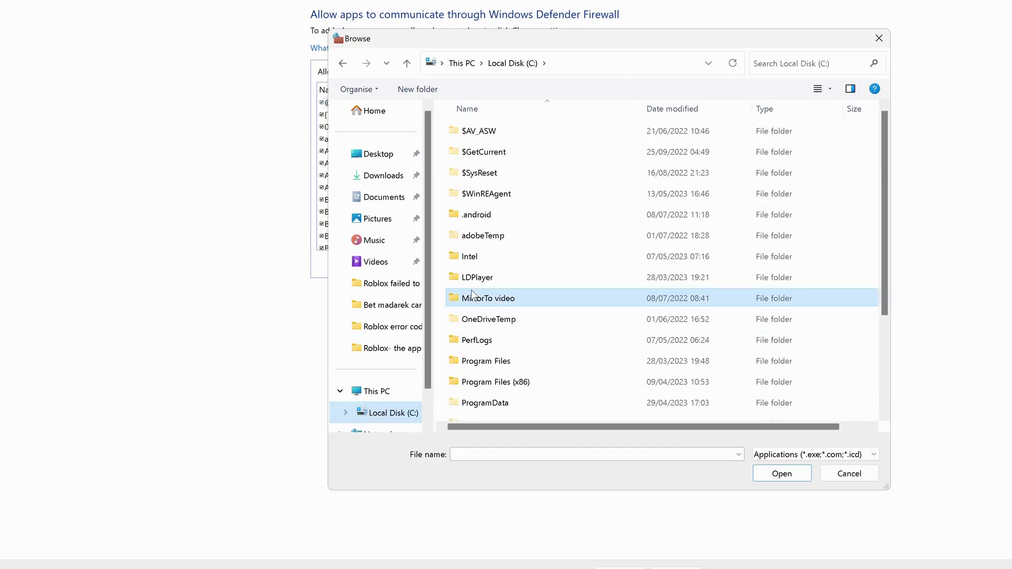
{"action": "left_click", "coordinate": [492, 383]}
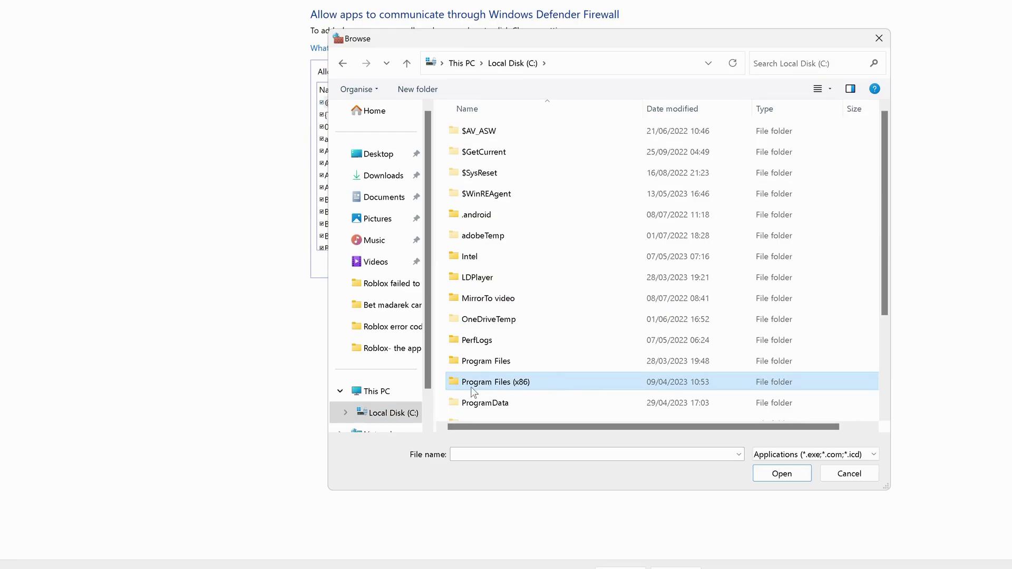
{"action": "double_click", "coordinate": [559, 385]}
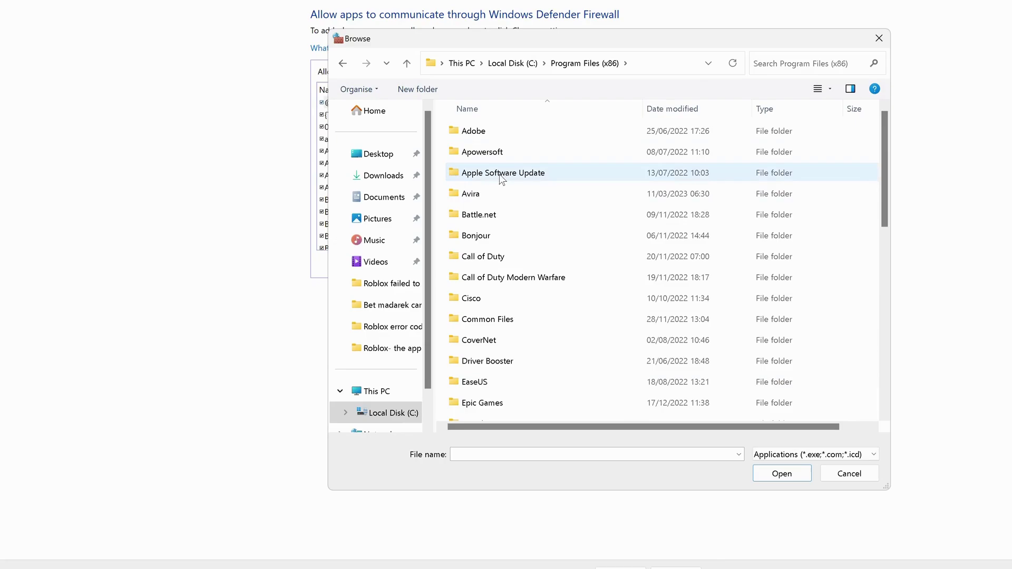
{"action": "key", "text": "r"}
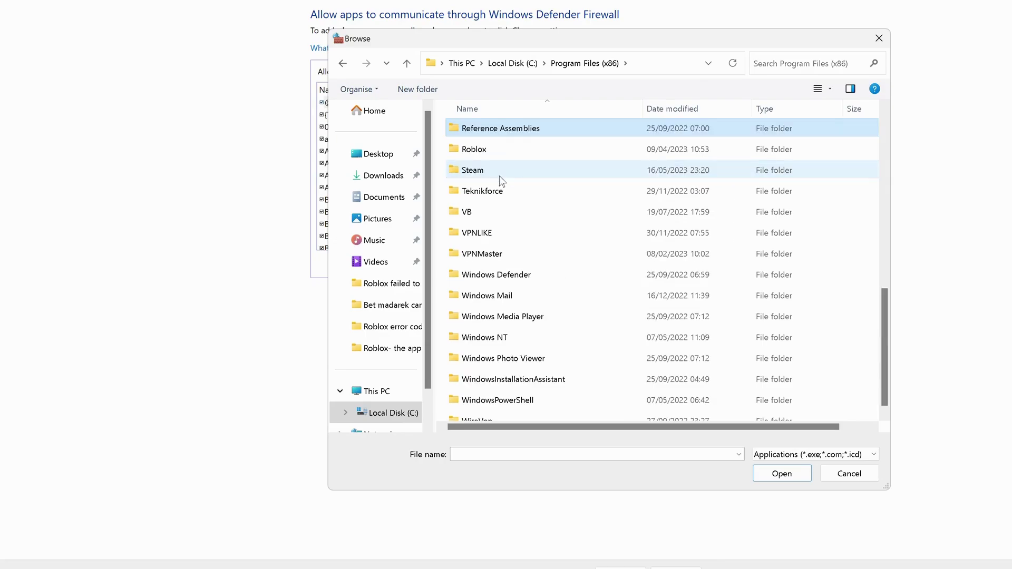
{"action": "double_click", "coordinate": [477, 150]}
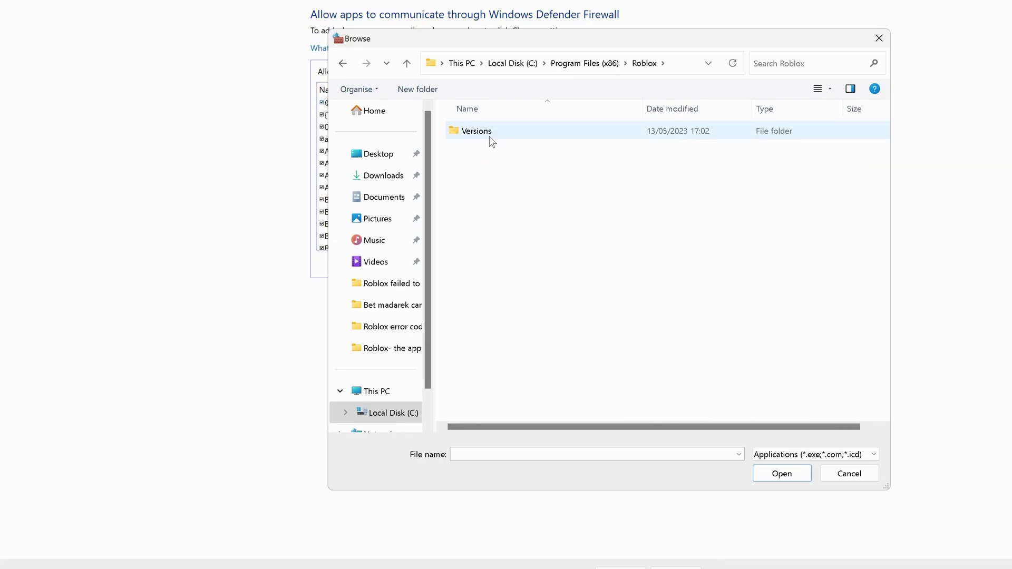
{"action": "double_click", "coordinate": [477, 131]}
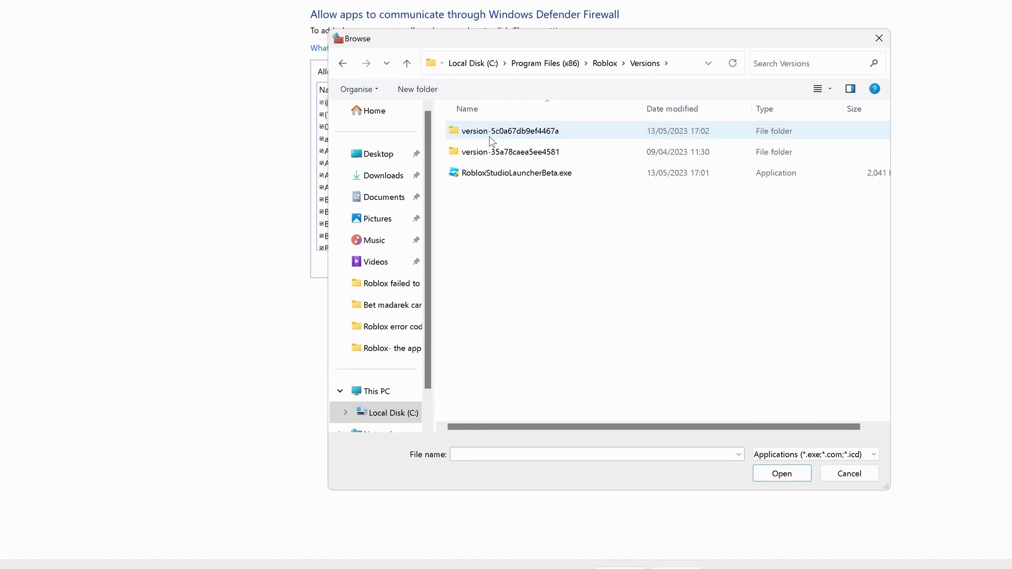
{"action": "left_click", "coordinate": [486, 176]}
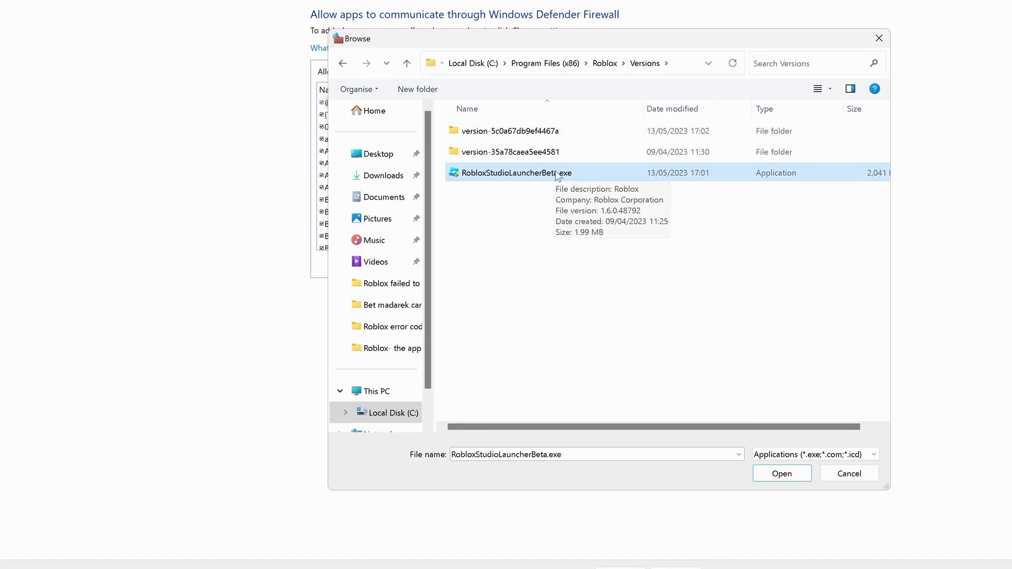
{"action": "left_click", "coordinate": [773, 477]}
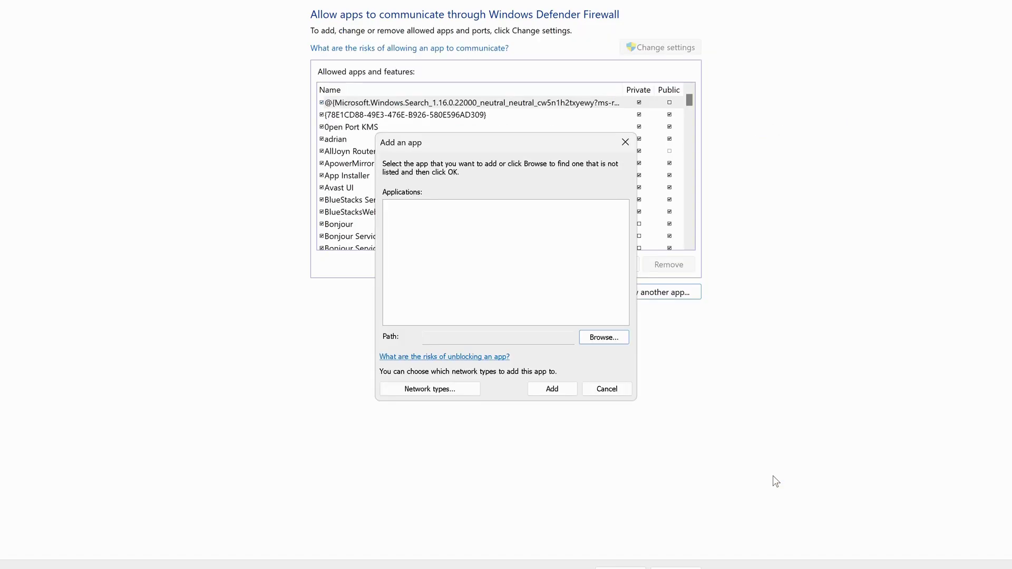
{"action": "left_click", "coordinate": [561, 390]}
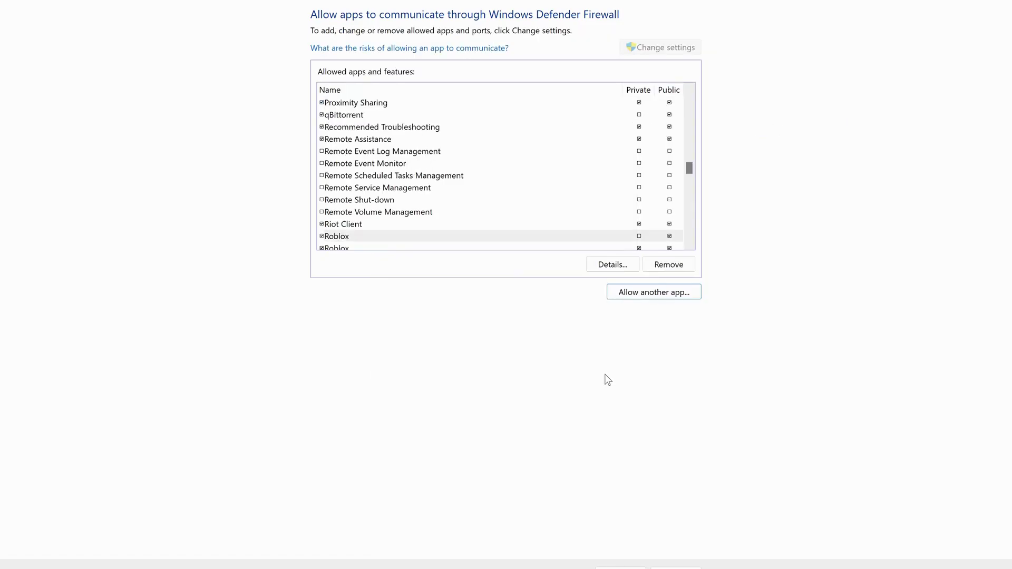
- Allow the Roblox entry on Private networks as well
{"action": "left_click", "coordinate": [636, 236]}
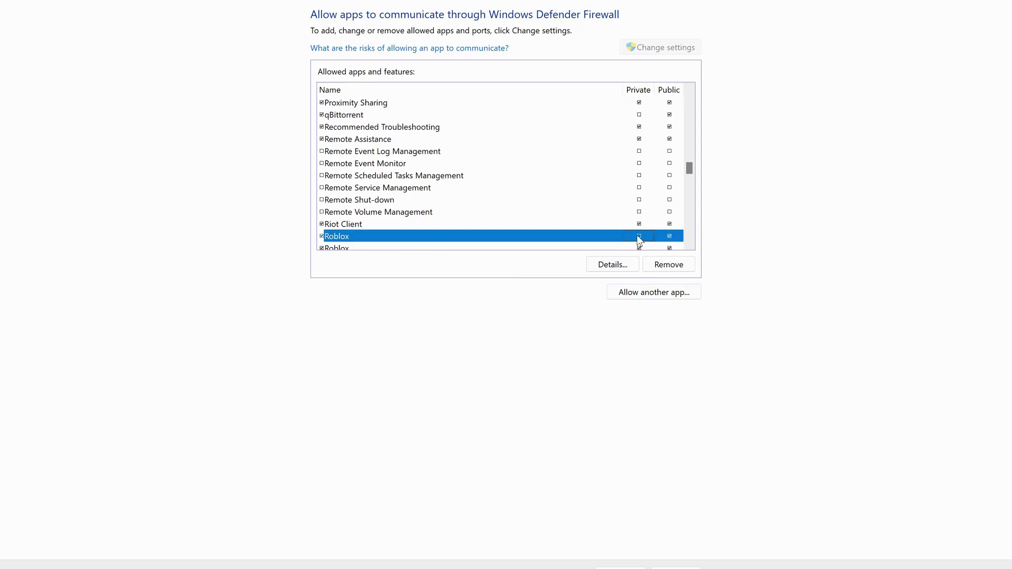
{"action": "left_click", "coordinate": [638, 236]}
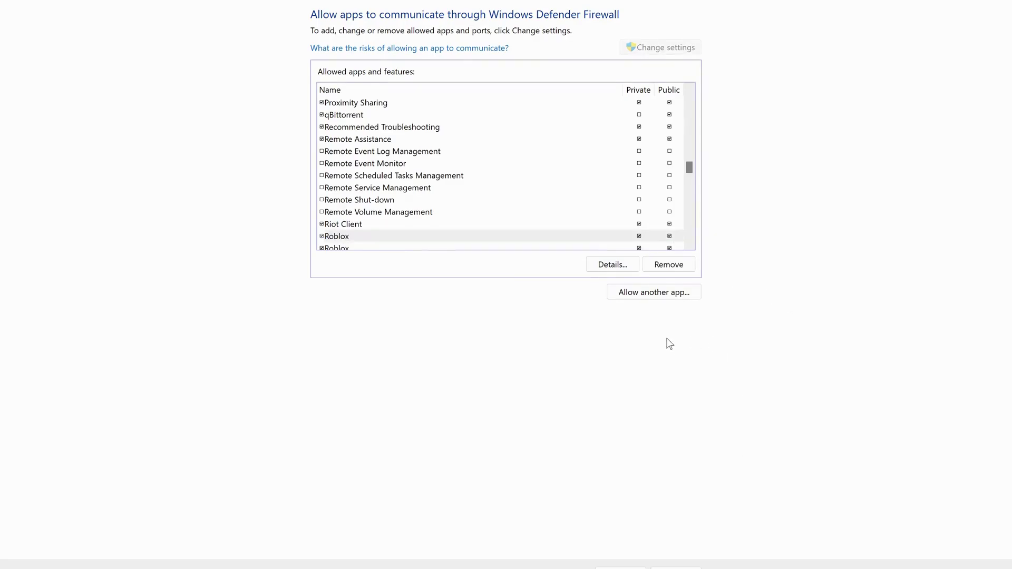
{"action": "left_click", "coordinate": [639, 292]}
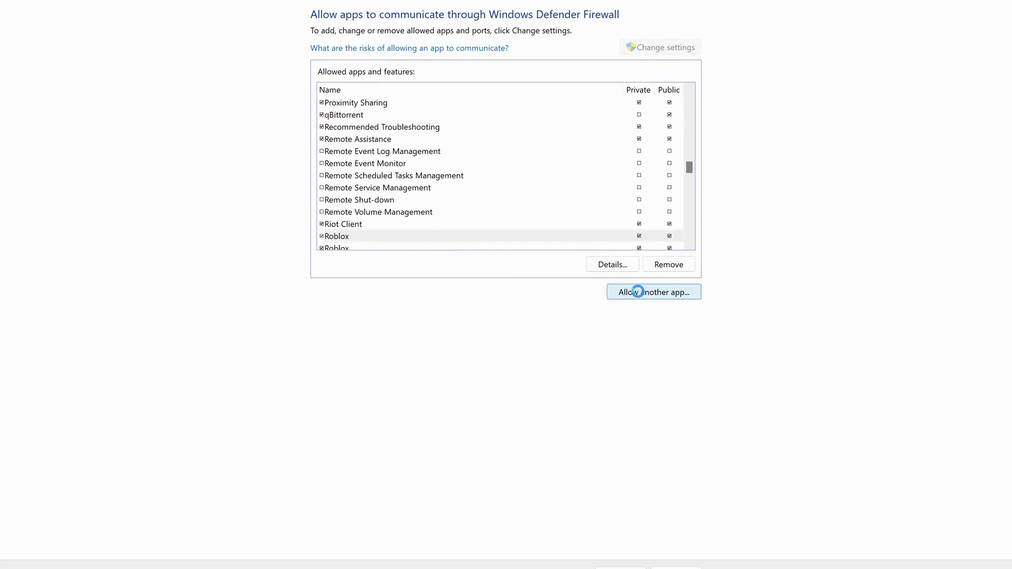
- Add RobloxPlayerLauncher.exe from Roblox\Versions\version-5c0a67db9ef4467a as another allowed app
{"action": "left_click", "coordinate": [601, 338]}
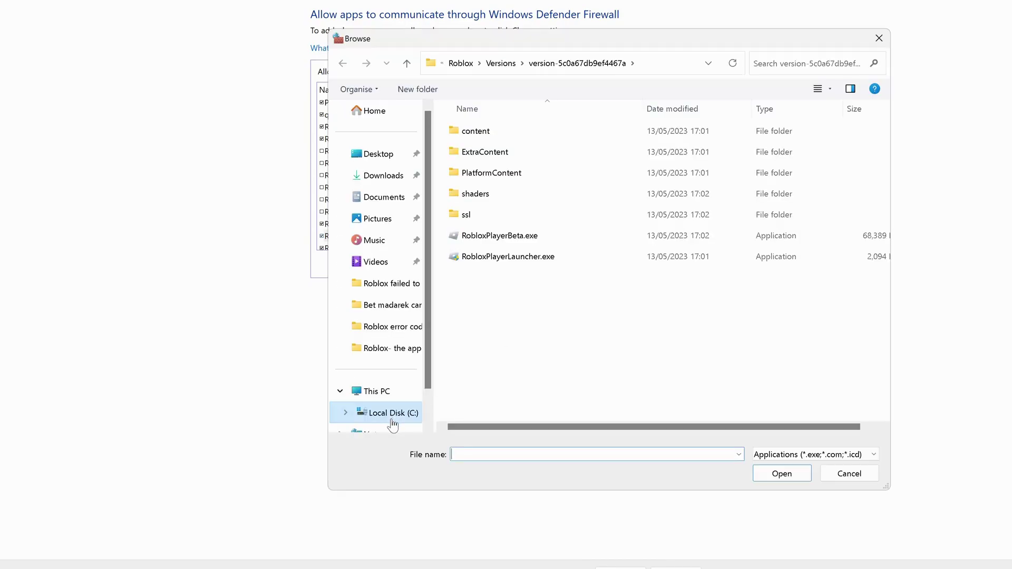
{"action": "left_click", "coordinate": [393, 421]}
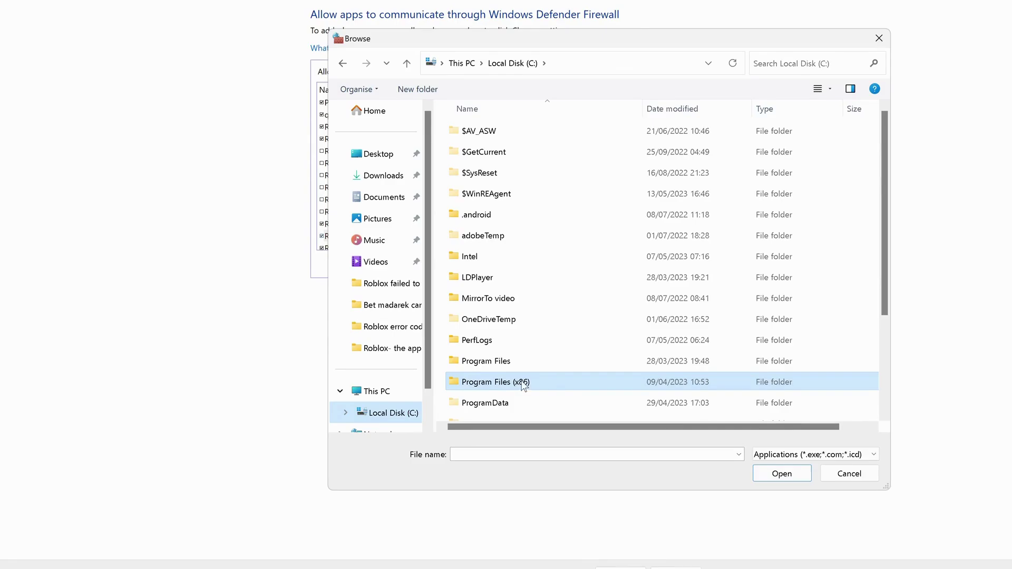
{"action": "double_click", "coordinate": [559, 381]}
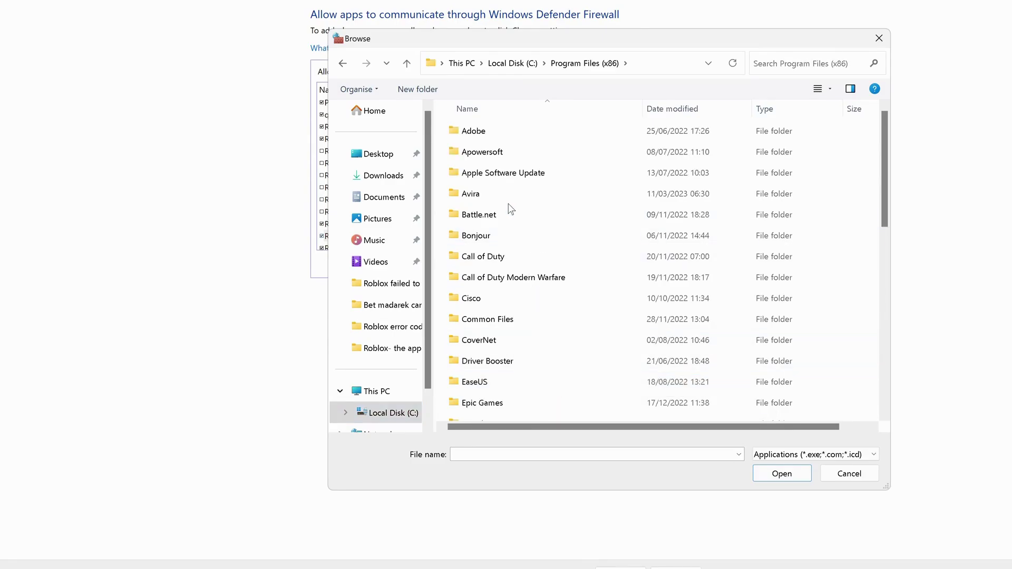
{"action": "left_click", "coordinate": [503, 216]}
{"action": "key", "text": "r"}
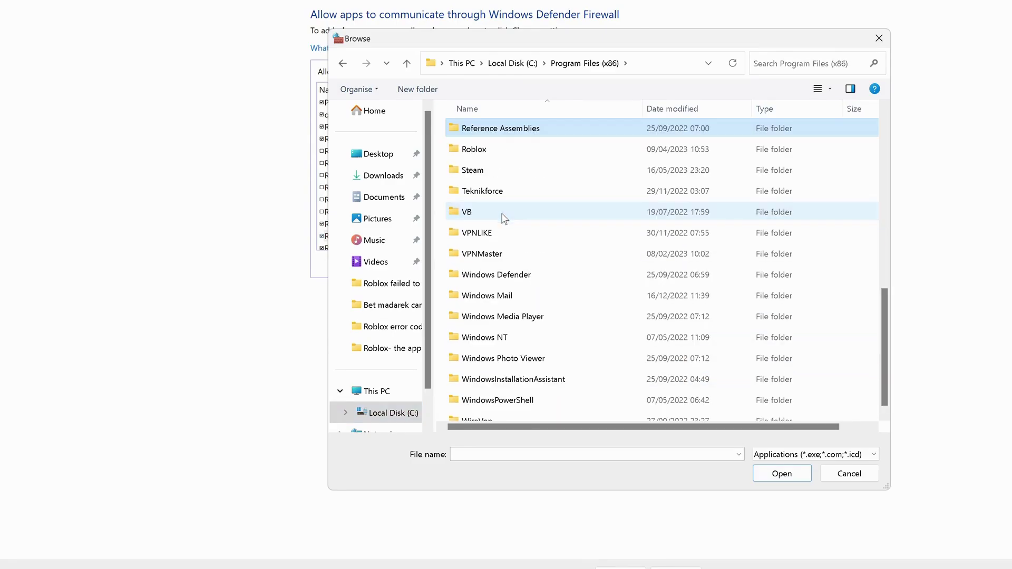
{"action": "double_click", "coordinate": [486, 147]}
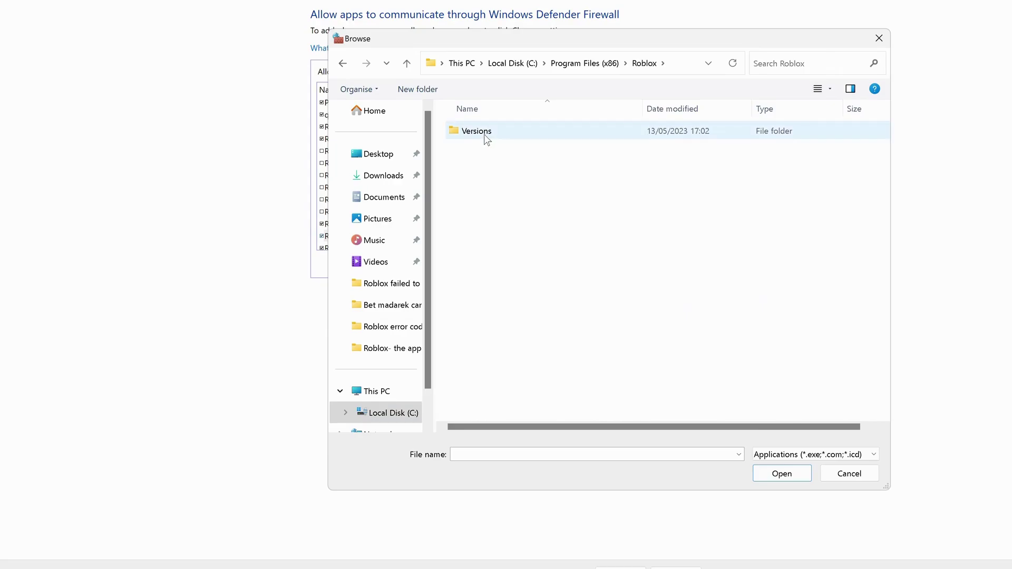
{"action": "double_click", "coordinate": [484, 134]}
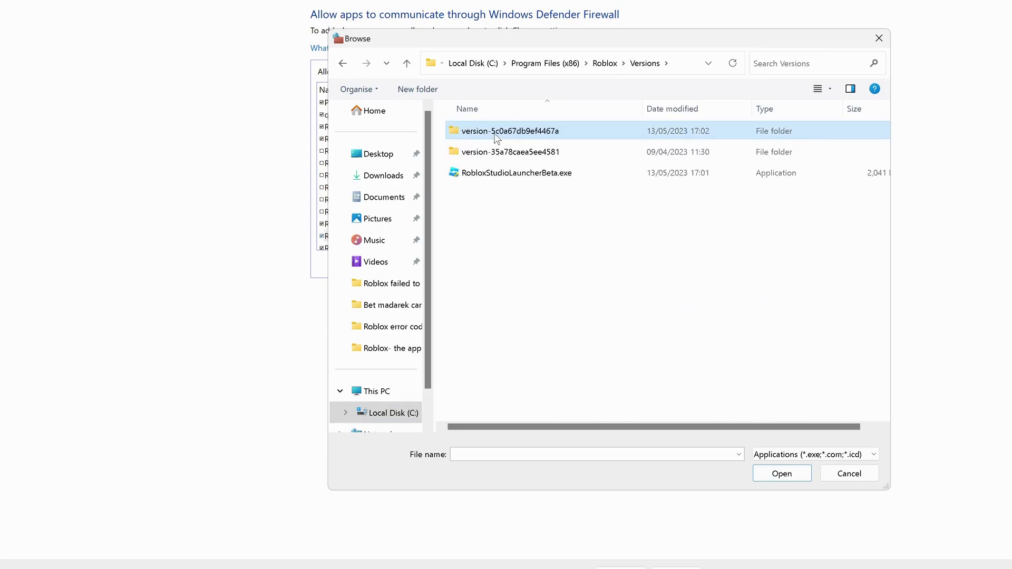
{"action": "double_click", "coordinate": [479, 135]}
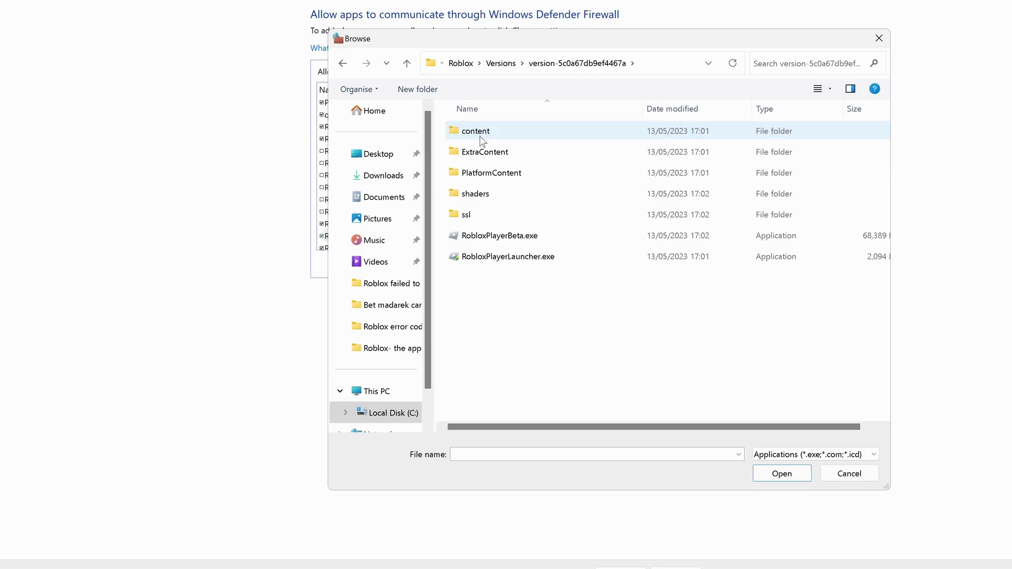
{"action": "left_click", "coordinate": [486, 260]}
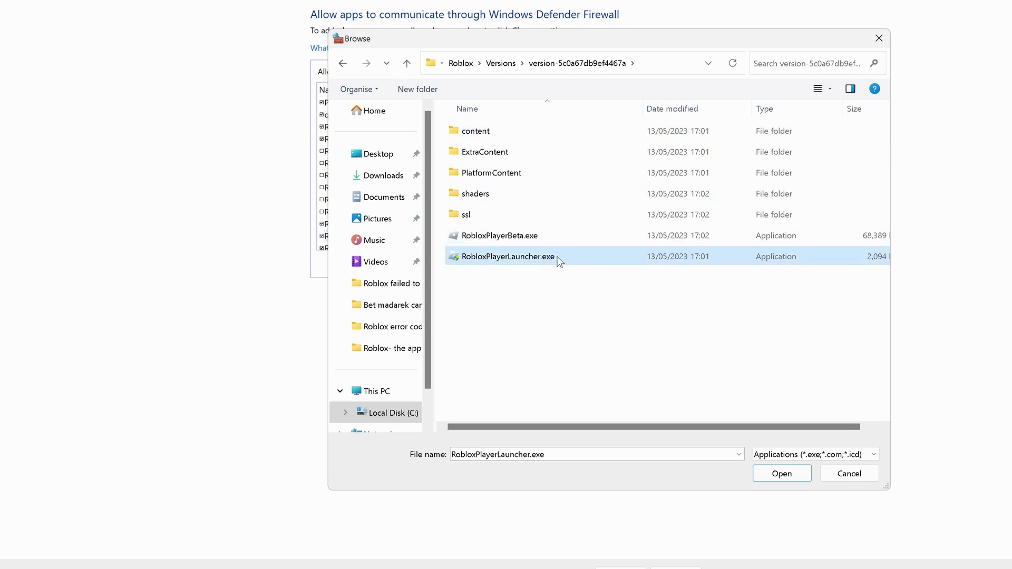
{"action": "left_click", "coordinate": [779, 474]}
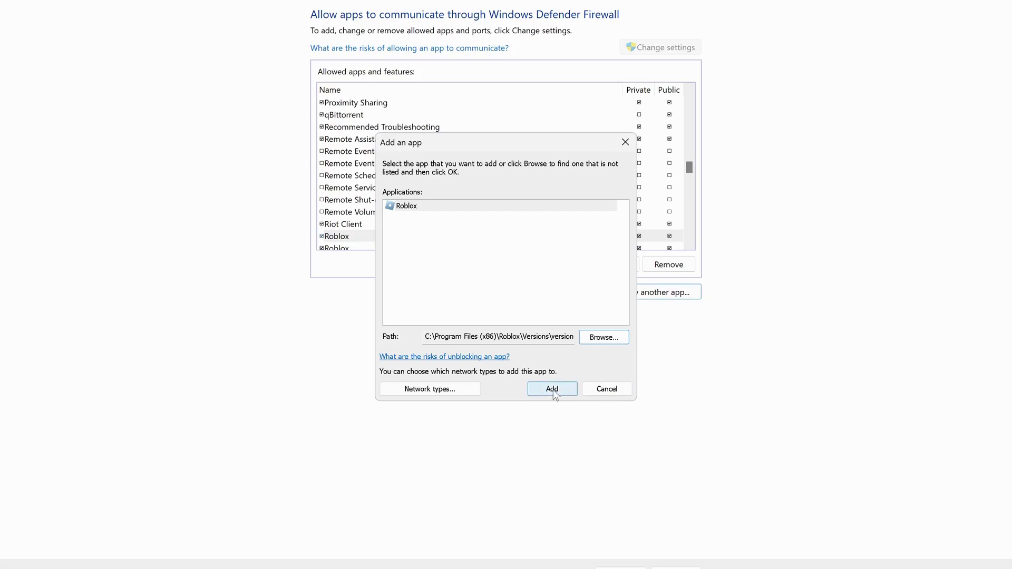
{"action": "left_click", "coordinate": [553, 390]}
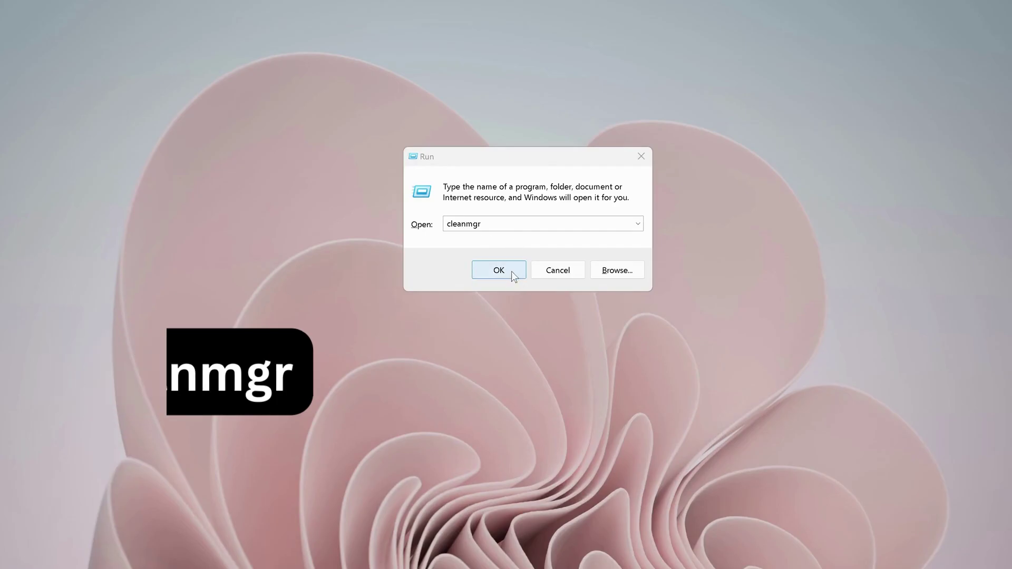
- Run Disk Clean-up on C: and delete the selected unnecessary files
{"action": "left_click", "coordinate": [493, 275]}
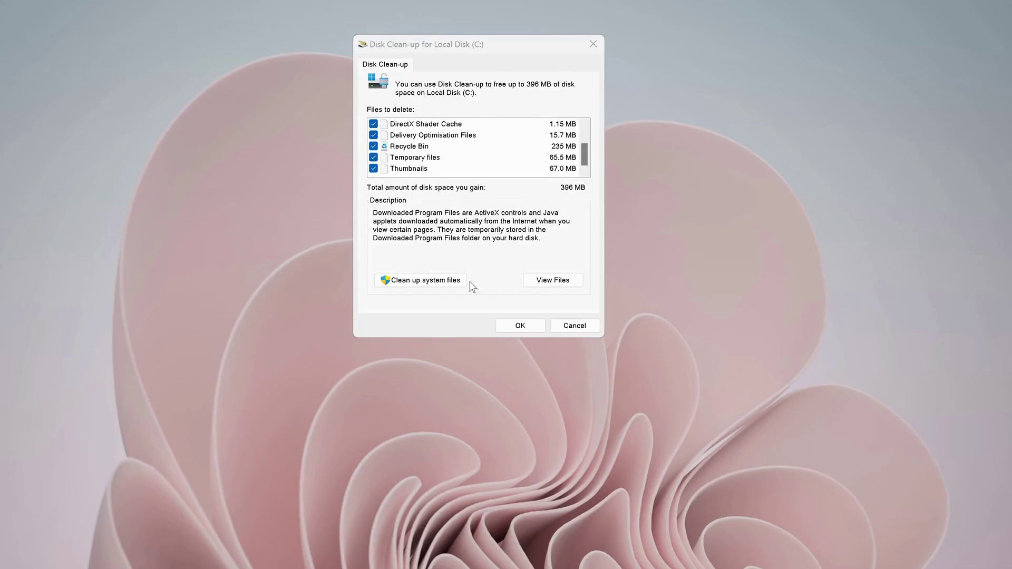
{"action": "left_click", "coordinate": [504, 324]}
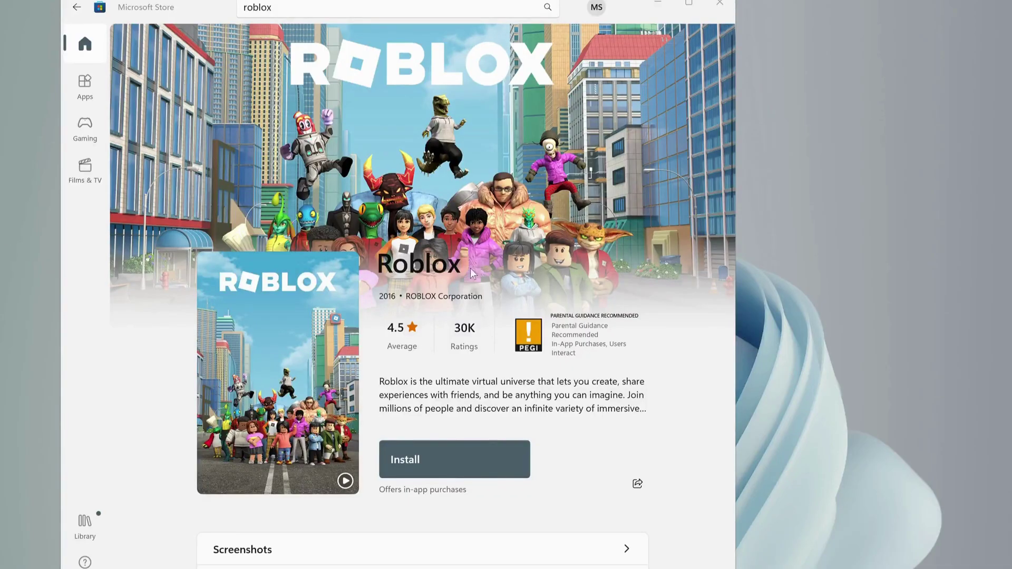
- Start installing Roblox from its Microsoft Store page
{"action": "left_click", "coordinate": [431, 455]}
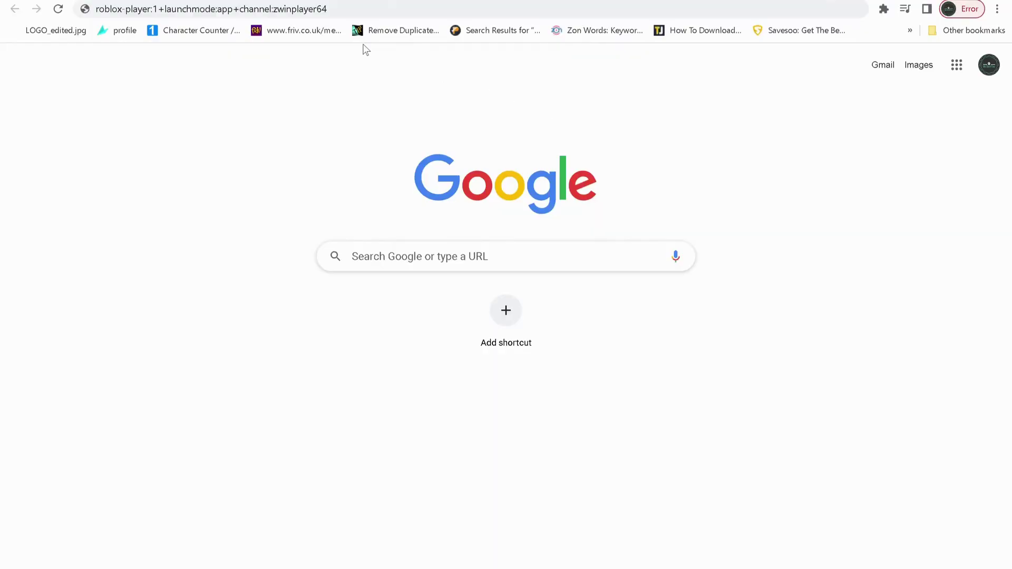
- Paste the roblox-player:1+launchmode:app+channel:zwinplayer64 link into Chrome's address bar and launch Roblox
{"action": "left_click", "coordinate": [211, 9]}
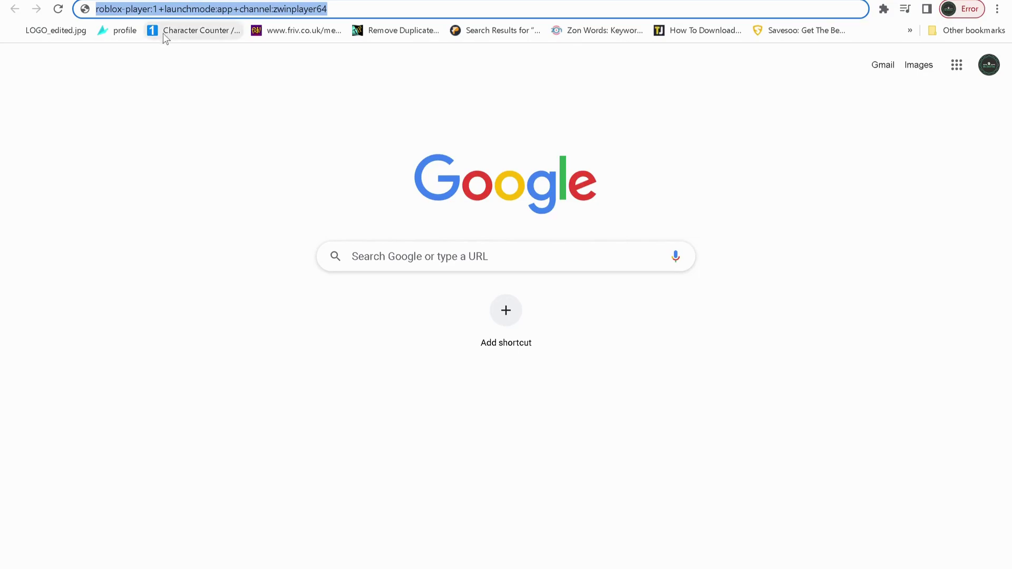
{"action": "type", "text": "roblox-player:1+launchmode:app+channel:zwinplayer64"}
{"action": "key", "text": "Return"}
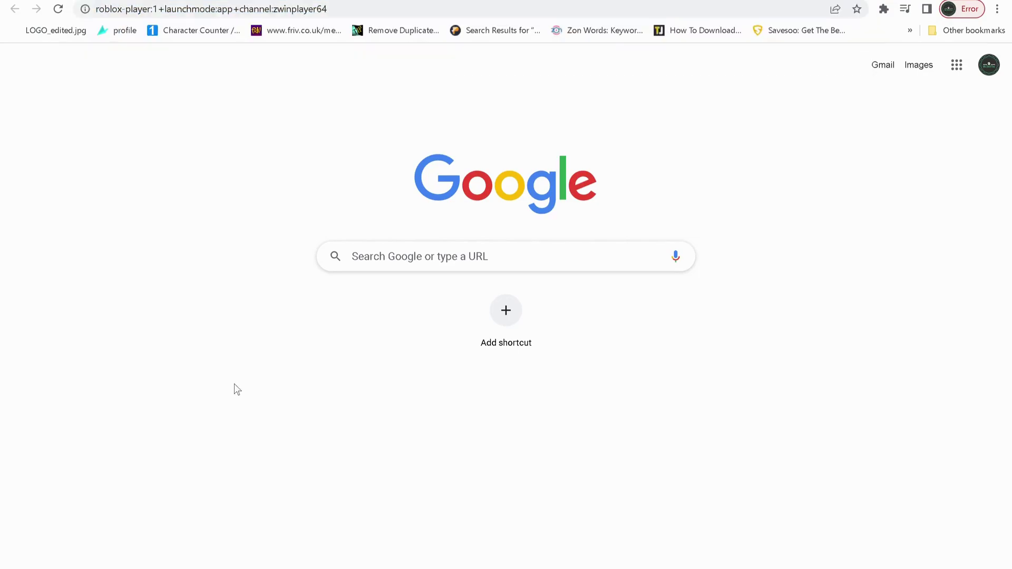